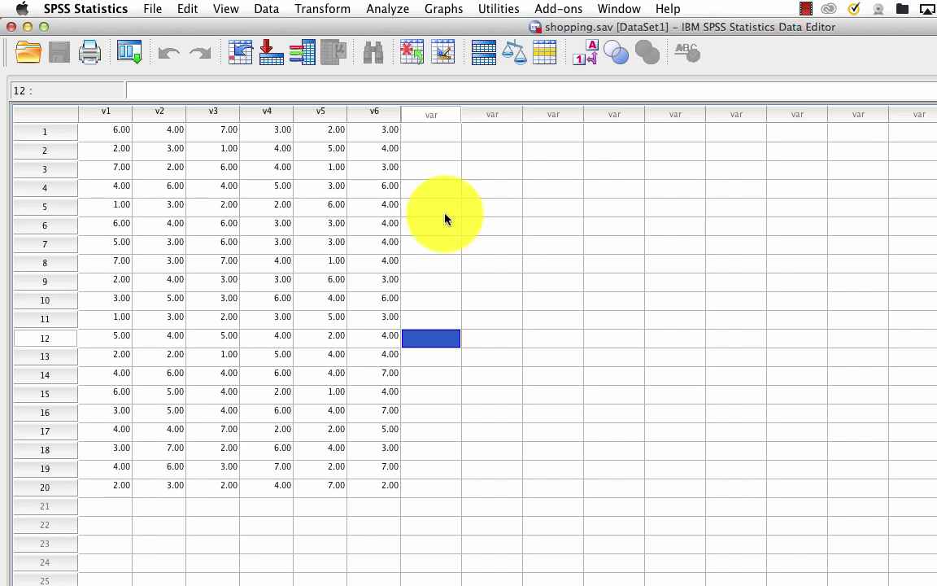
- Open Hierarchical Cluster Analysis and add v1 through v6 as the clustering variables
left_click(402, 10)
mouse_move(445, 162)
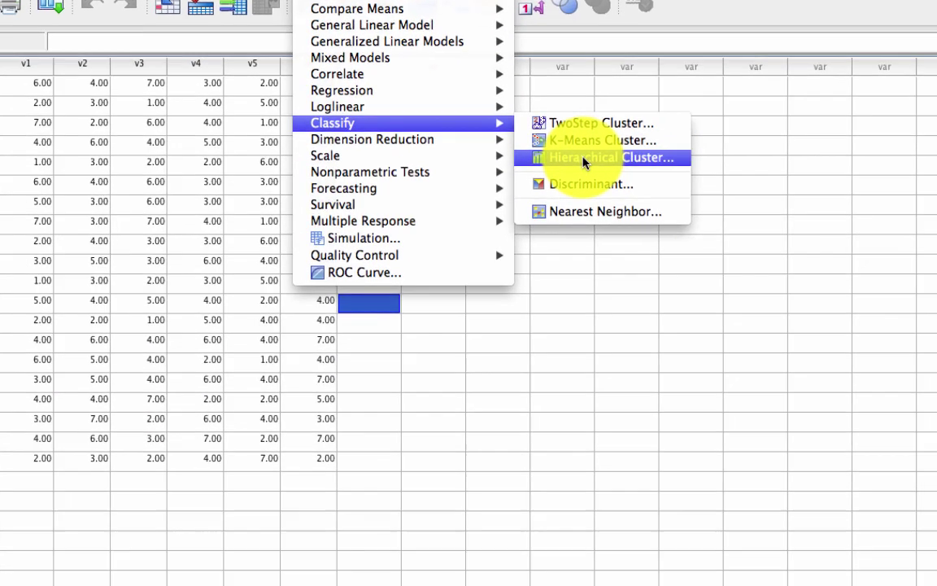
left_click(583, 162)
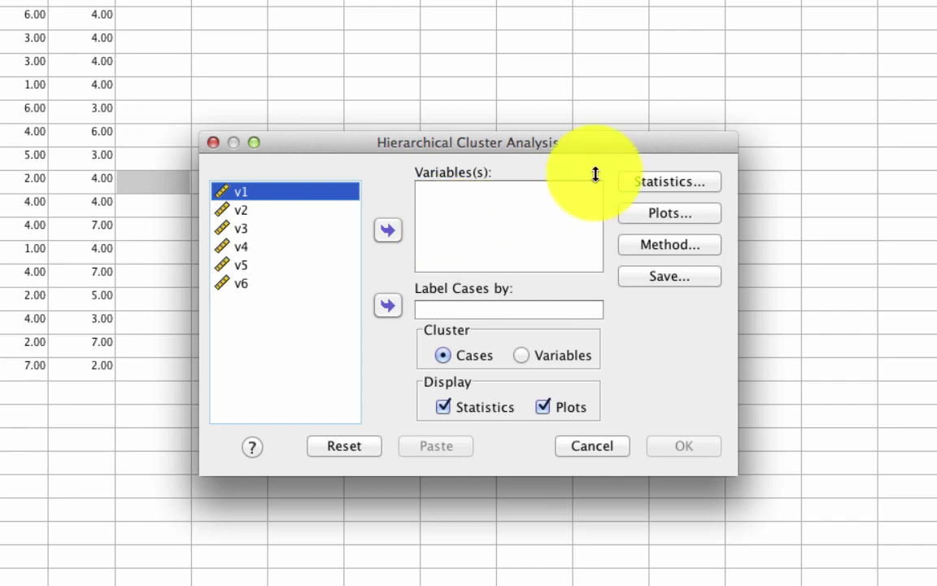
left_click(246, 288, "shift")
left_click(389, 232)
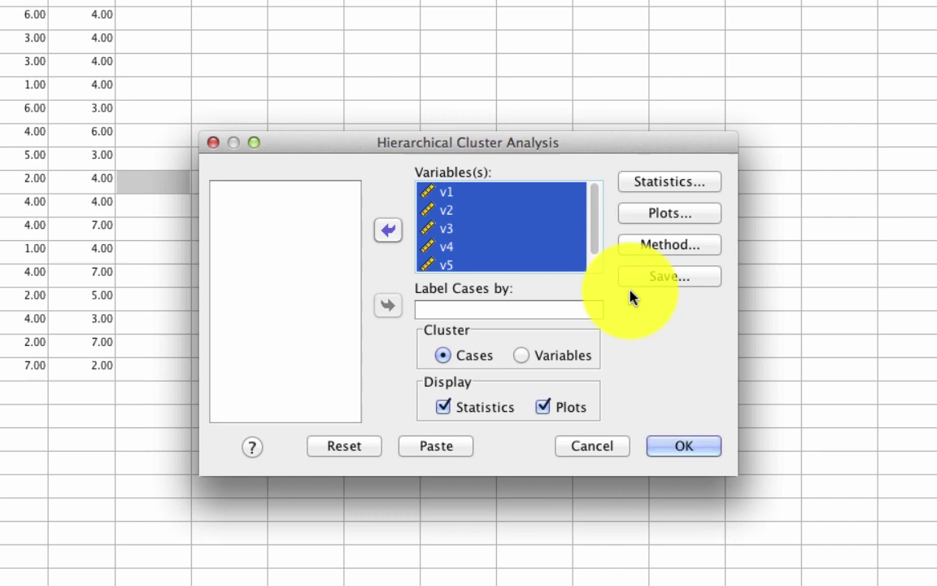
- Set the cluster method to Ward's method
left_click(683, 244)
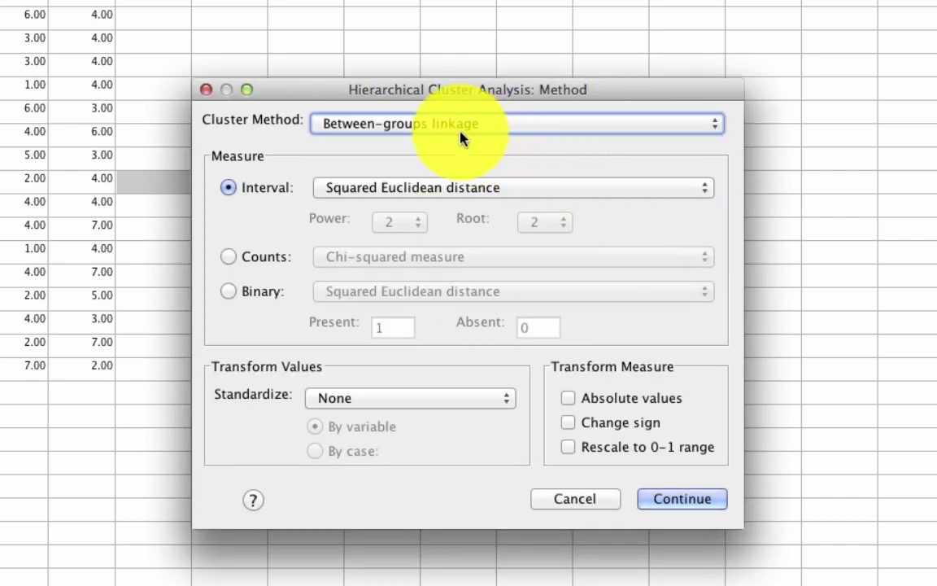
left_click(434, 123)
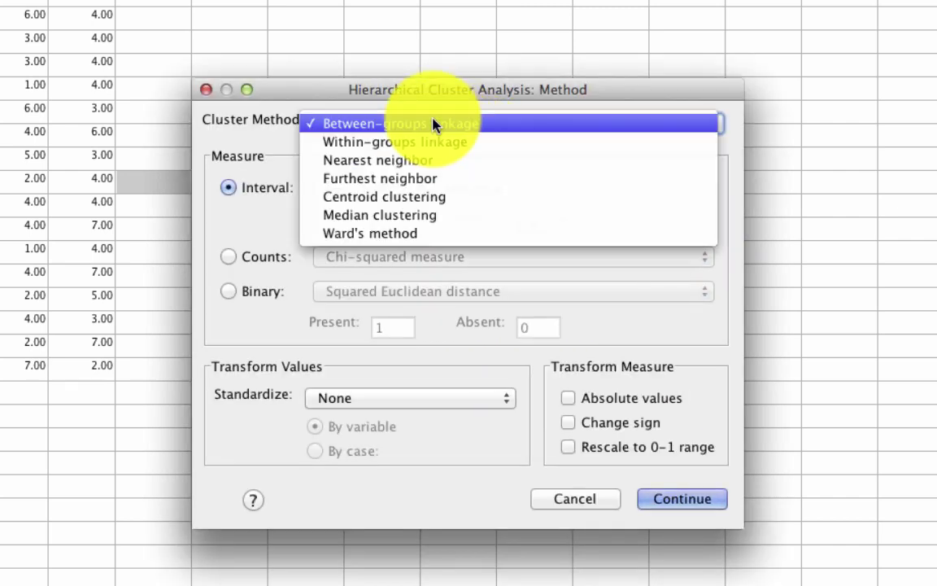
left_click(432, 235)
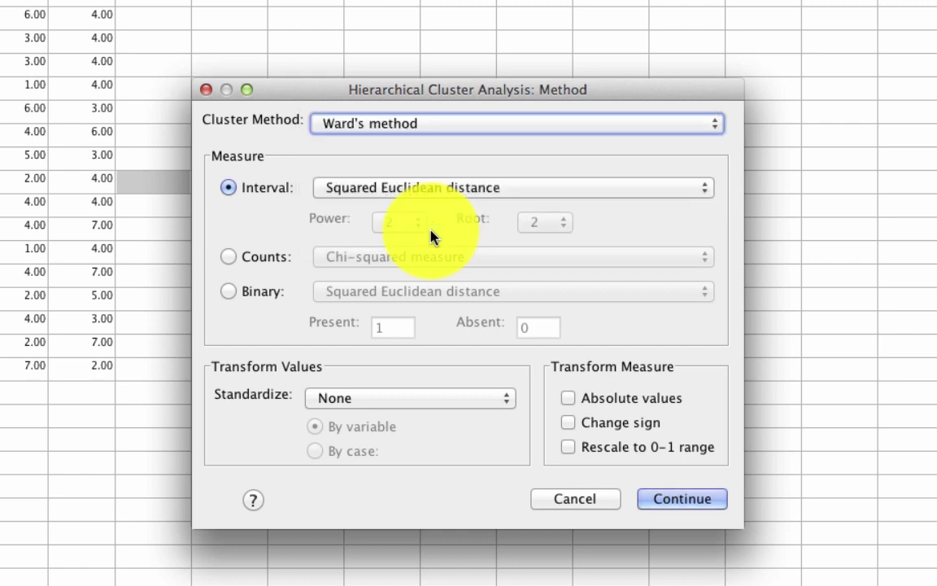
left_click(695, 500)
- Turn on the dendrogram plot for the cluster analysis
left_click(686, 211)
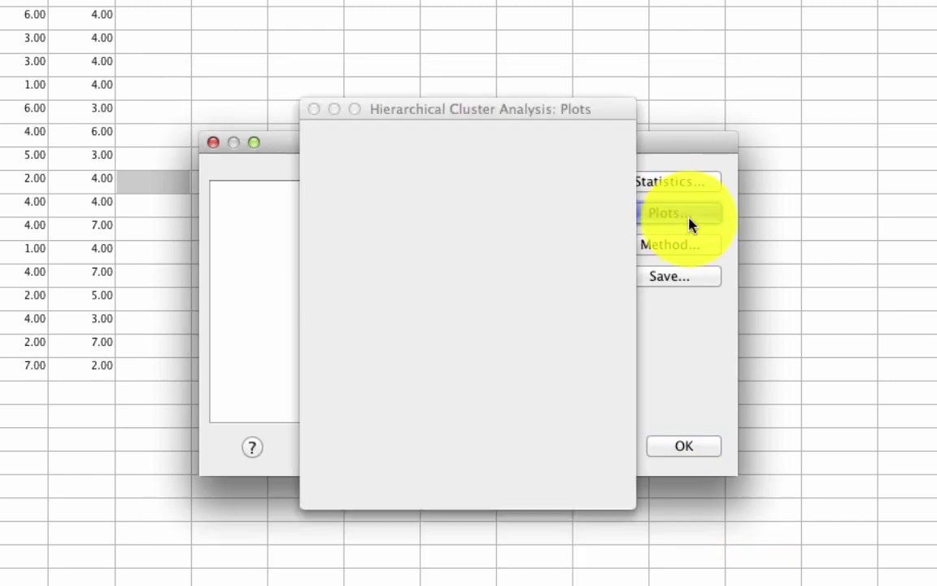
left_click(323, 149)
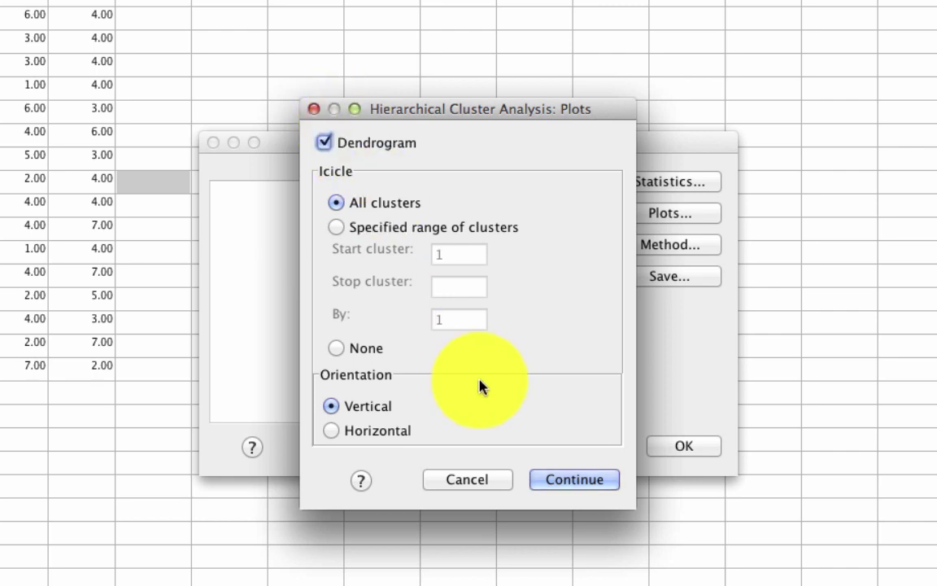
left_click(598, 486)
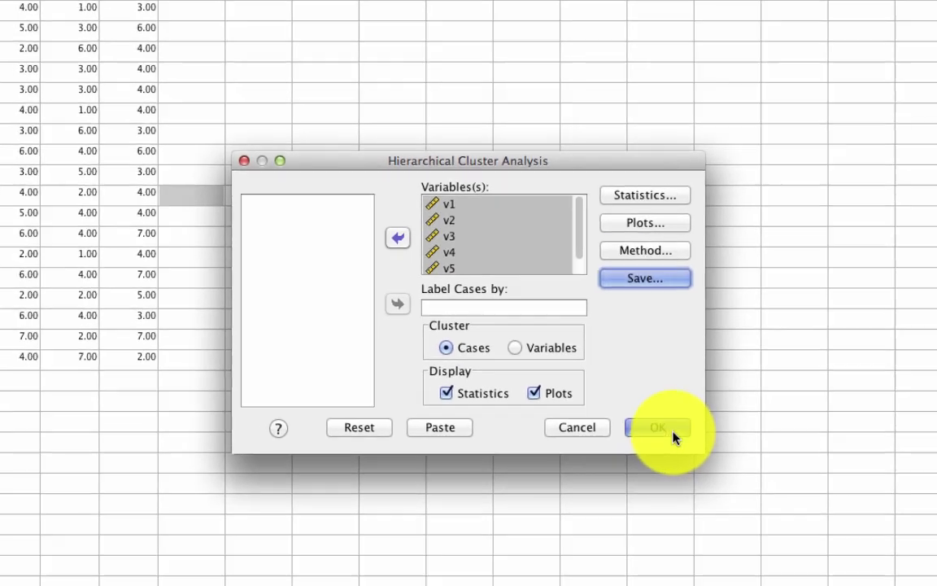
- Run the analysis and scroll the output from the Agglomeration Schedule down to the Ward-linkage dendrogram
left_click(701, 452)
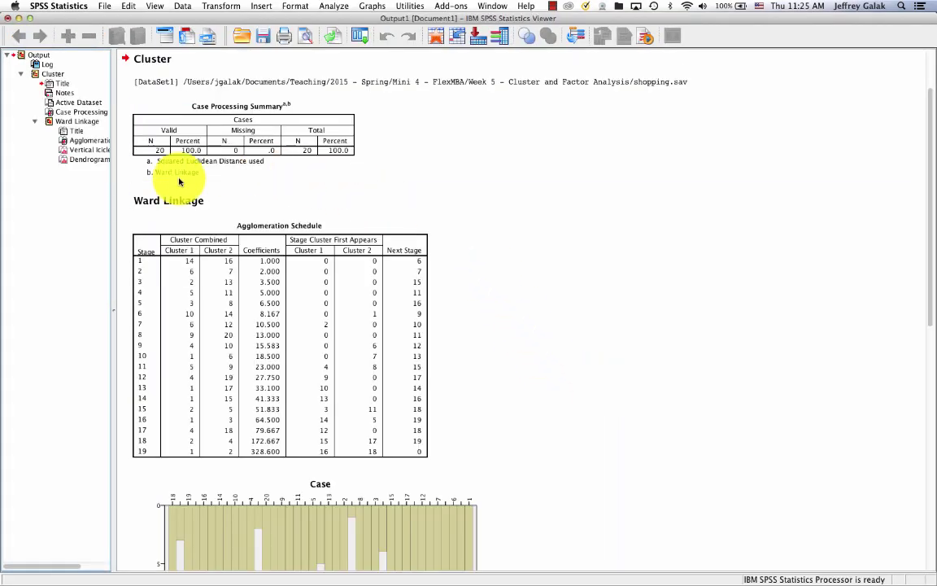
left_click(377, 258)
scroll(256, 318, "down", 15)
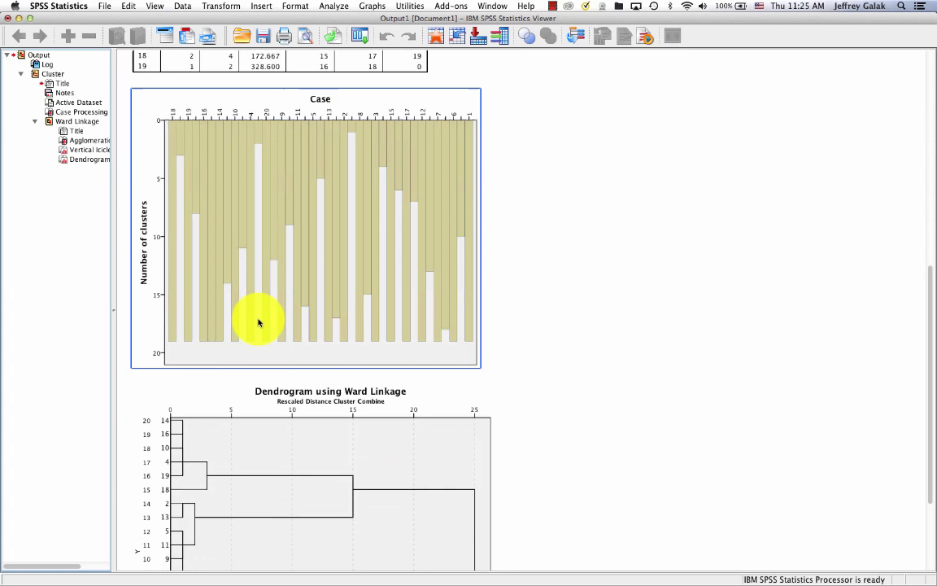
left_click(259, 323)
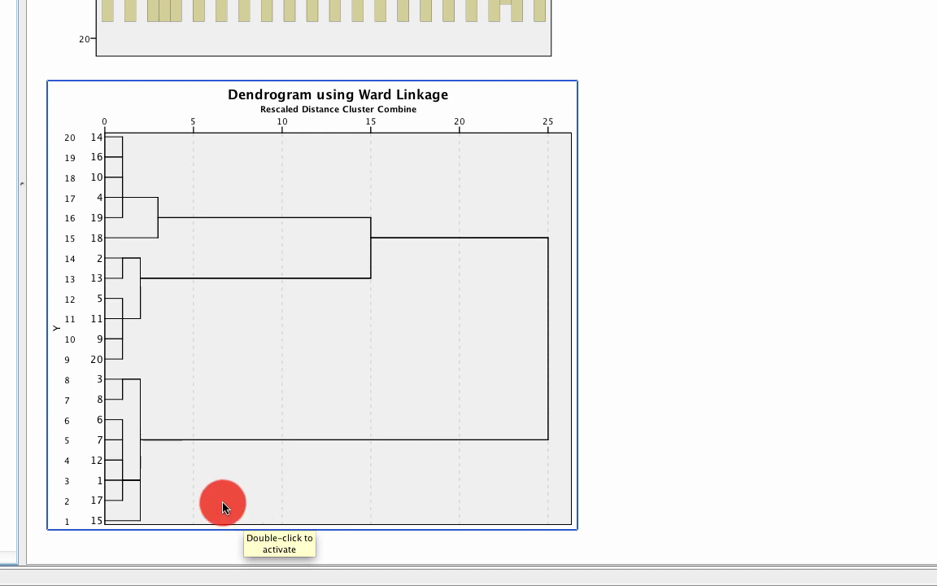
left_click(589, 259)
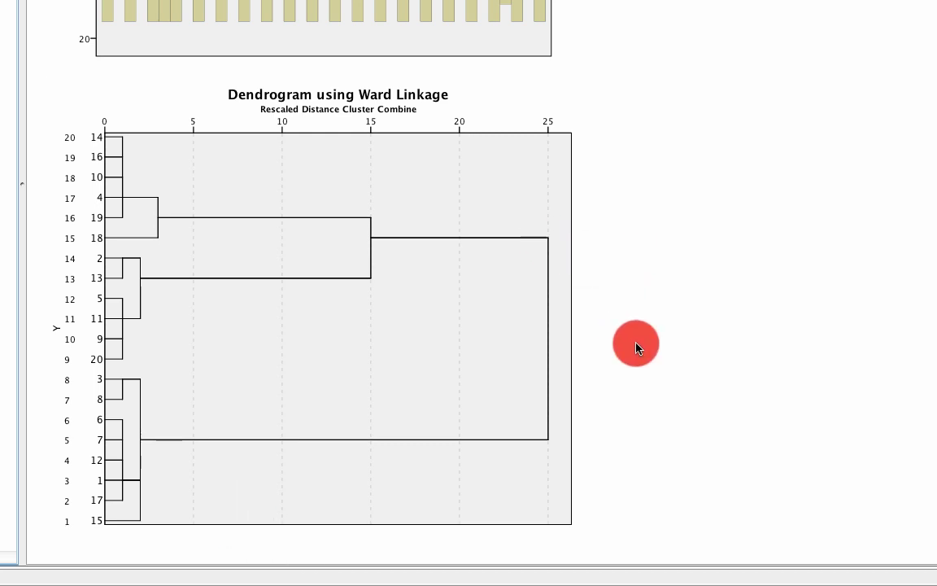
left_click(107, 154)
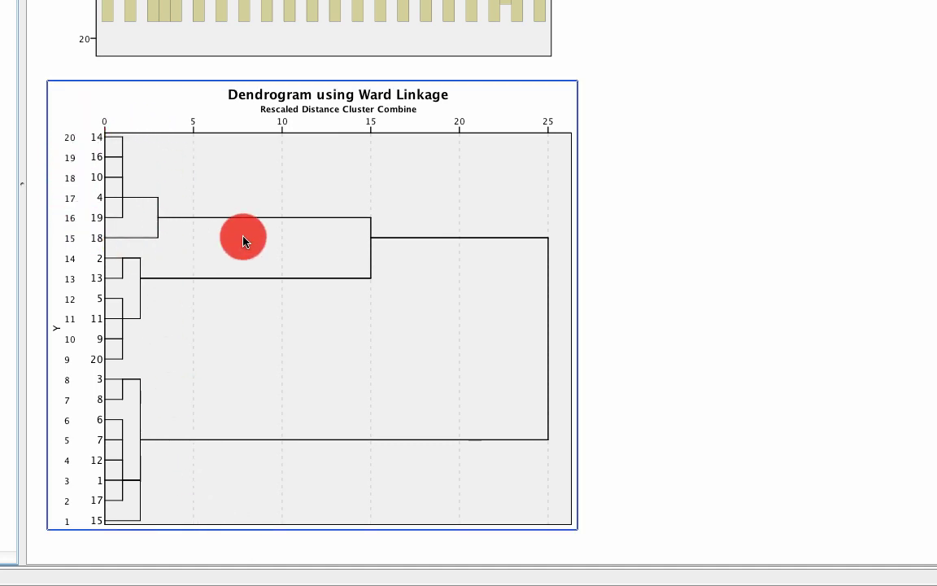
left_click(114, 259)
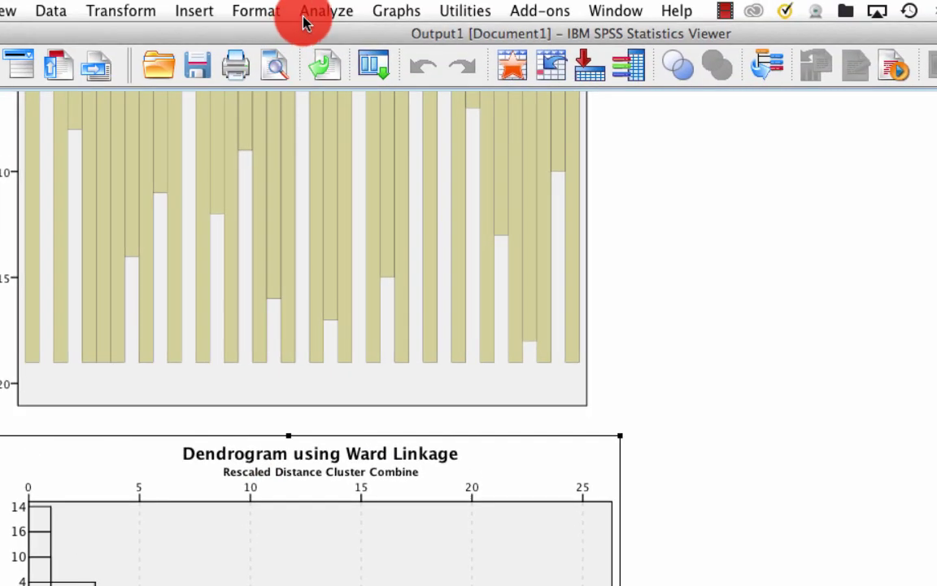
- Open K-Means Cluster Analysis with variables v1–v6 and 3 clusters
left_click(307, 11)
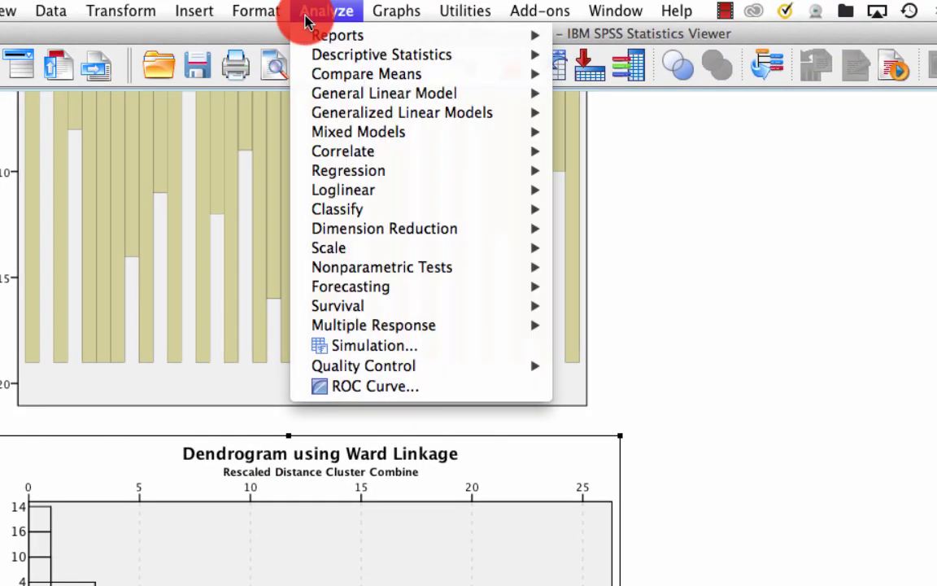
mouse_move(360, 211)
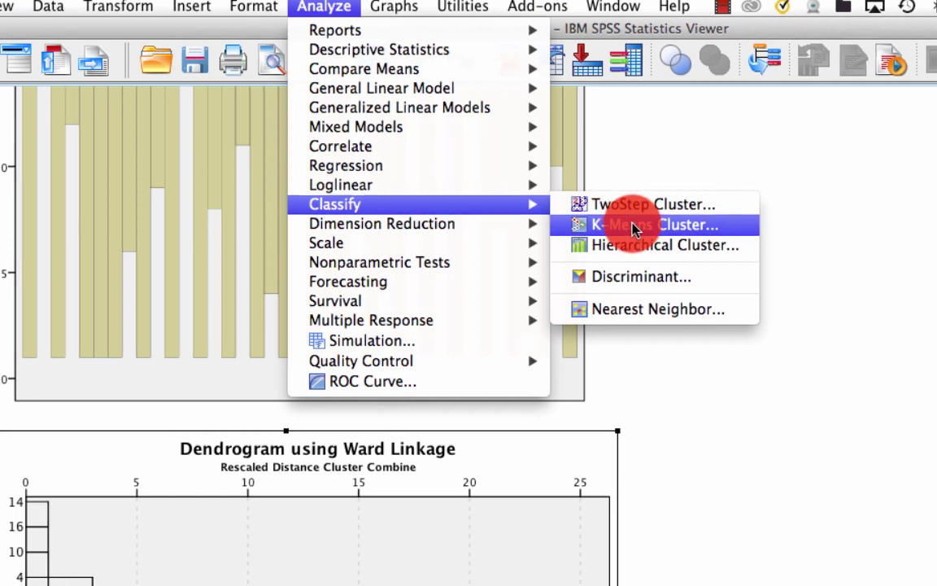
left_click(637, 232)
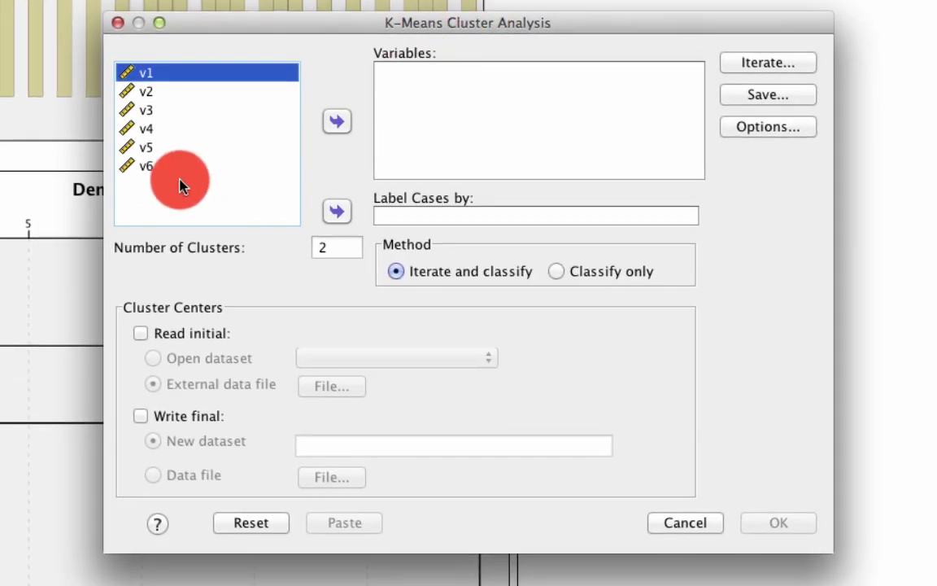
left_click(176, 171, "shift")
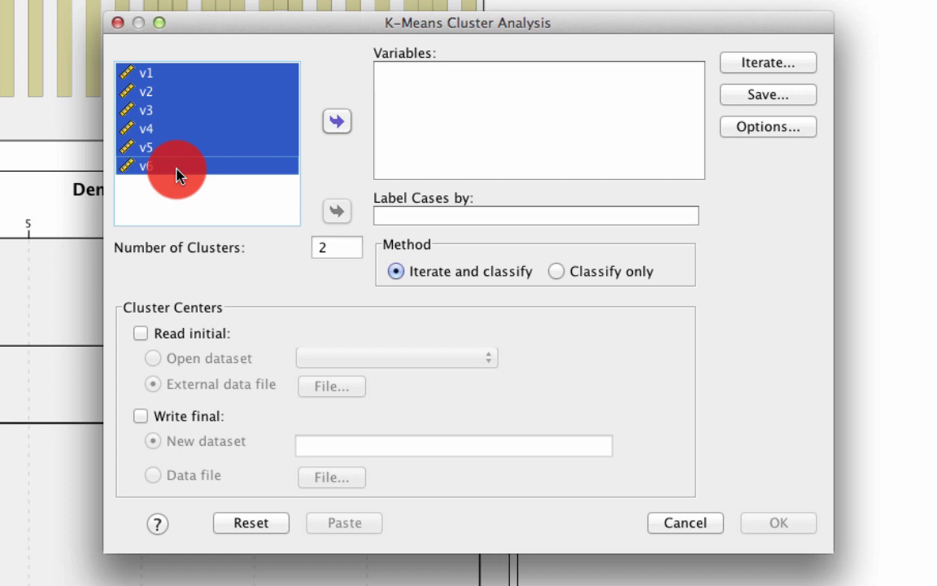
left_click(337, 123)
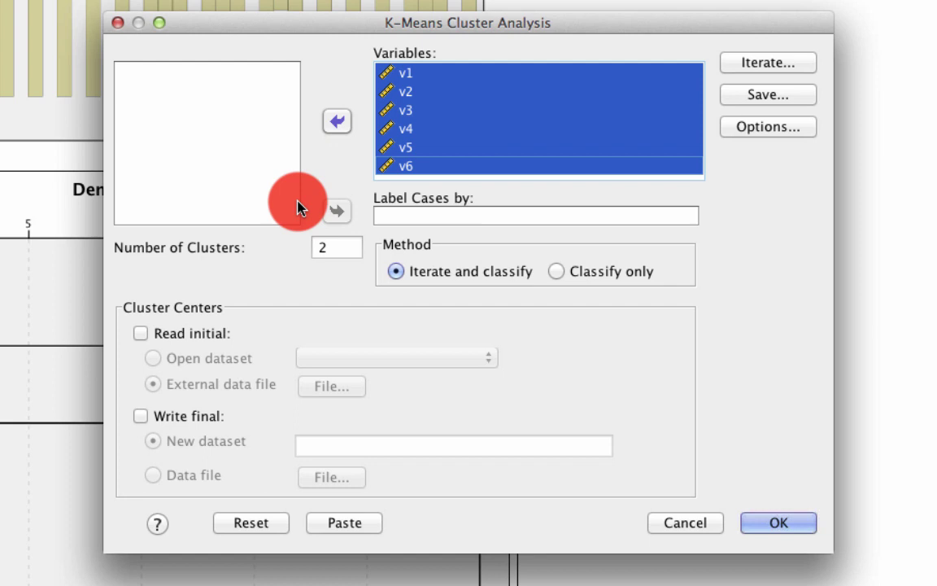
left_click(333, 249)
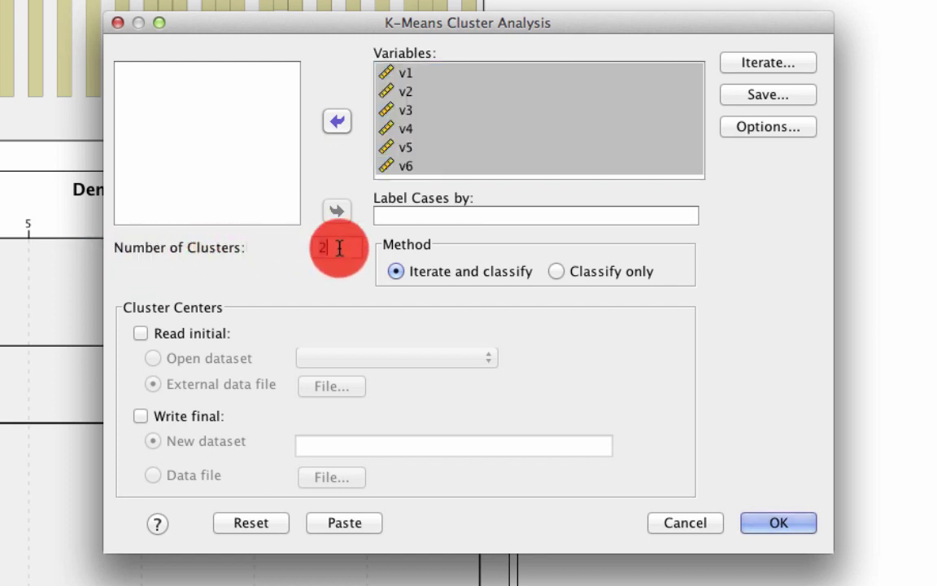
type("3")
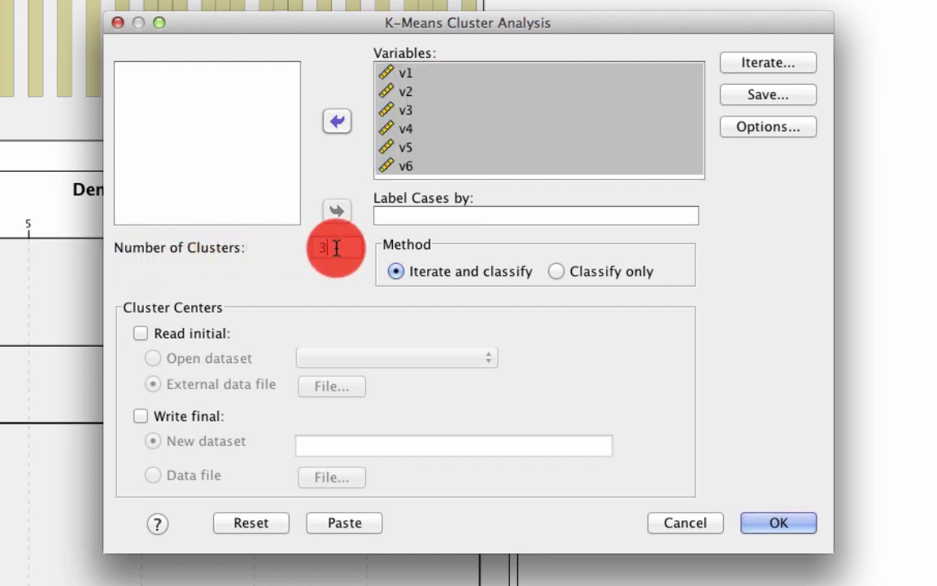
- Change the K-means maximum iterations from 10 to 100
left_click(804, 66)
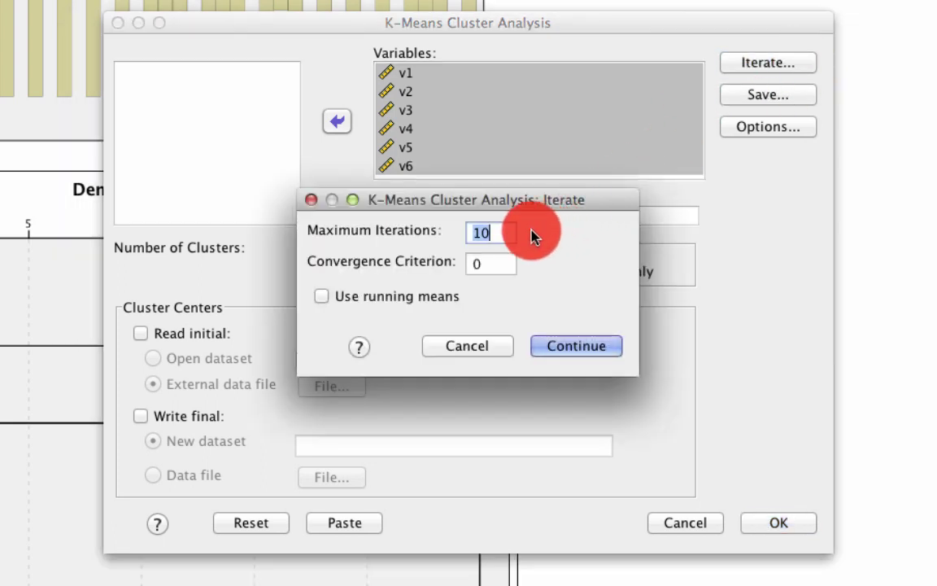
left_click(508, 231)
type("0")
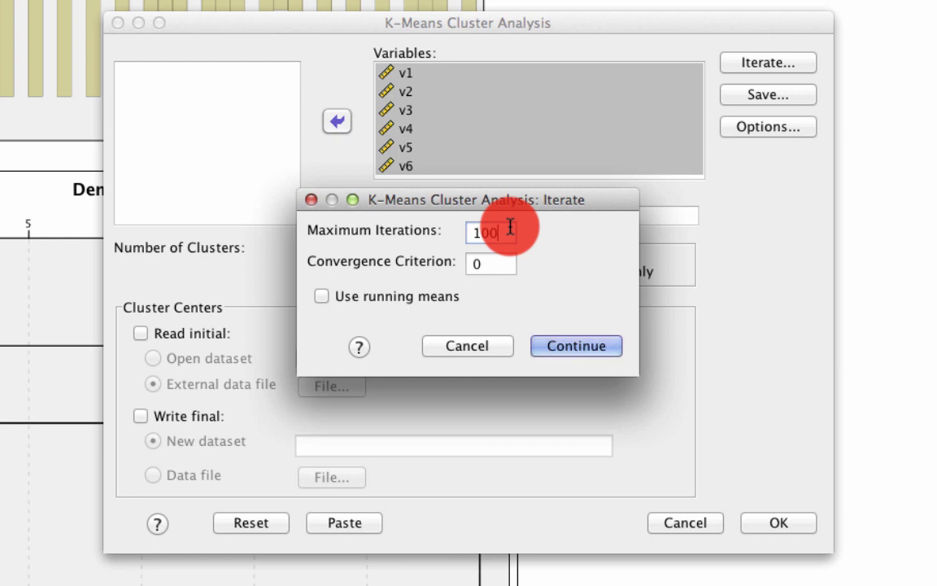
left_click(551, 348)
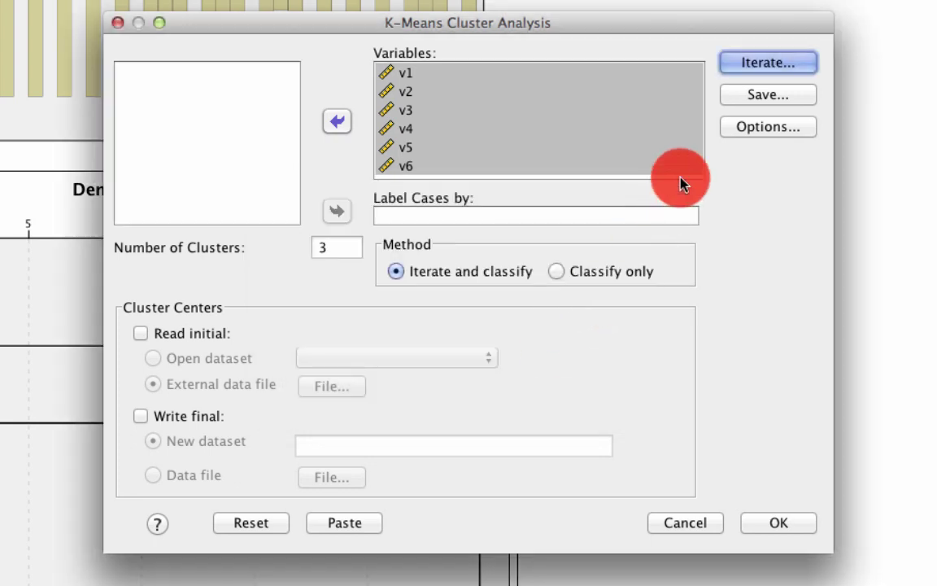
- Save cluster membership as a new variable and run the K-means analysis
left_click(764, 98)
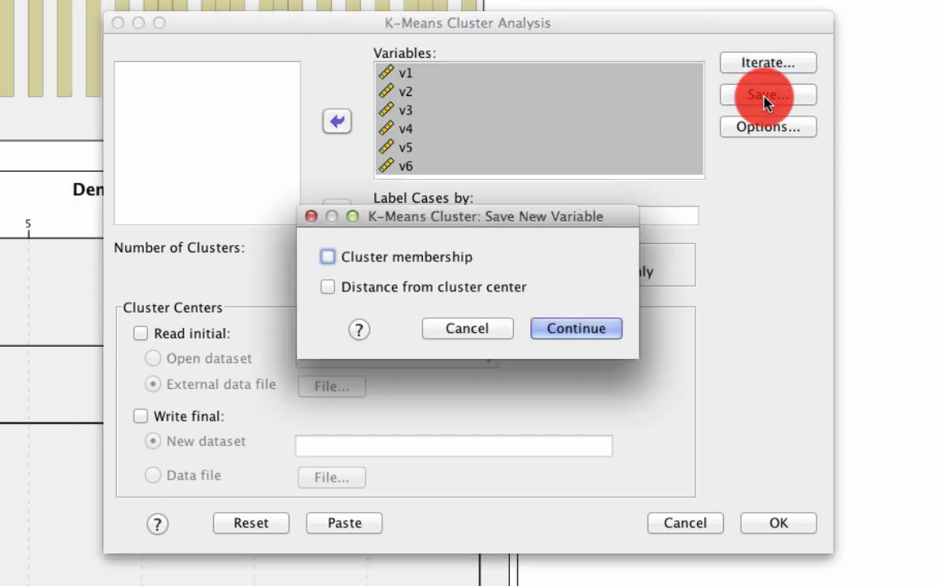
left_click(410, 258)
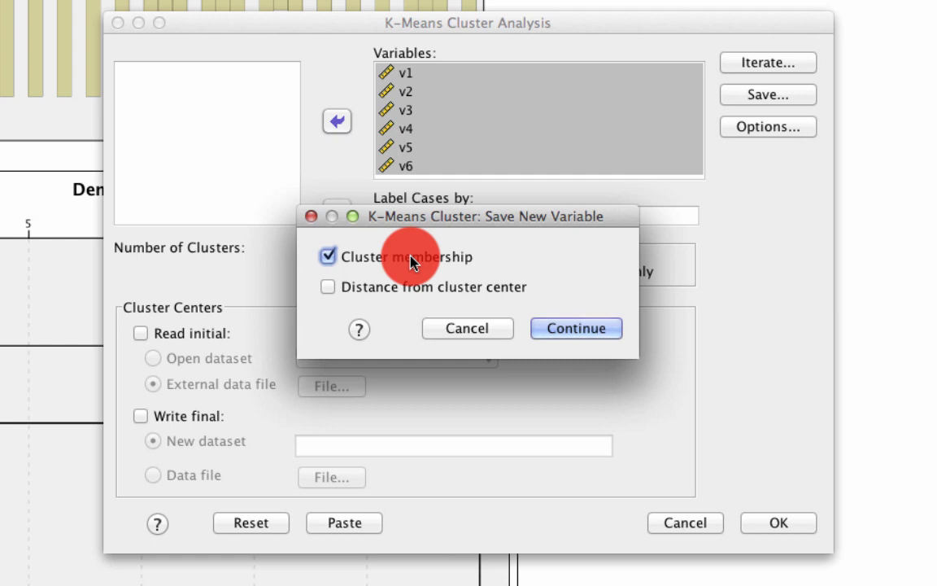
left_click(537, 329)
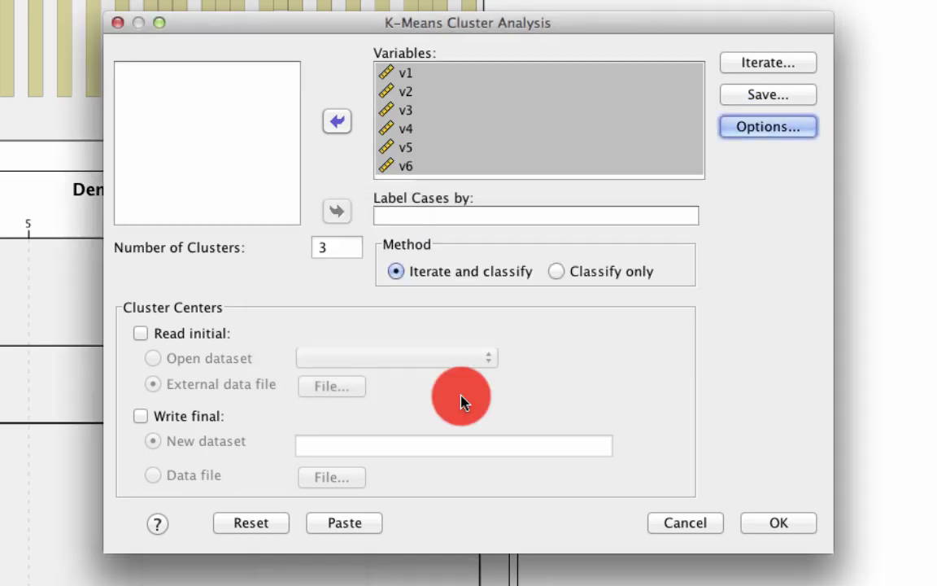
left_click(781, 522)
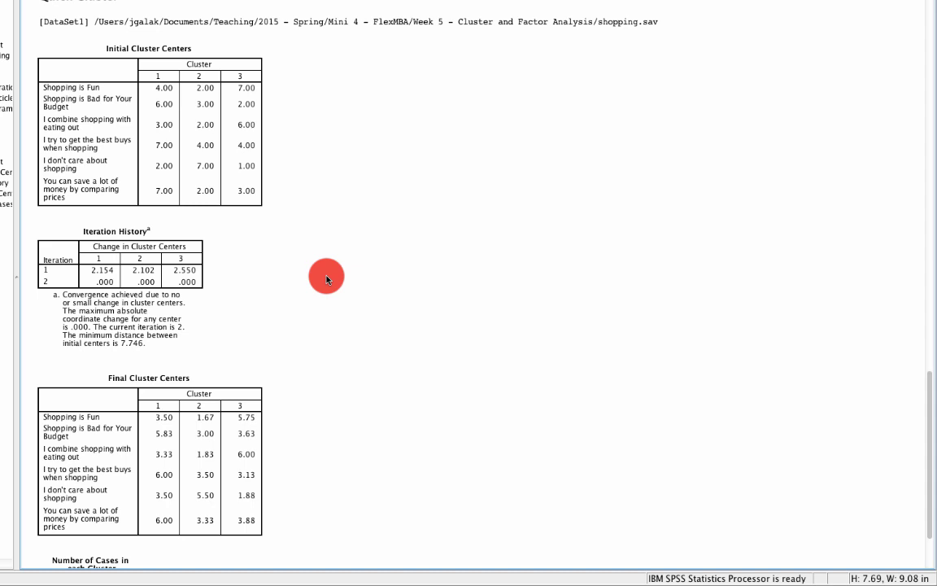
- Inspect the Initial and Final Cluster Centers tables, then view the QCL_1 column in Data View
left_click(101, 102)
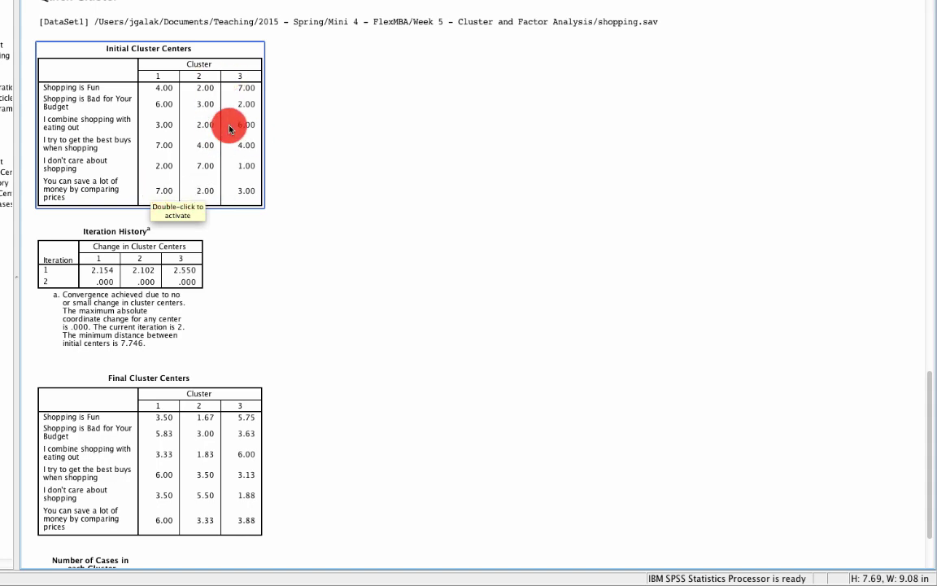
scroll(219, 244, "down", 3)
left_click(220, 279)
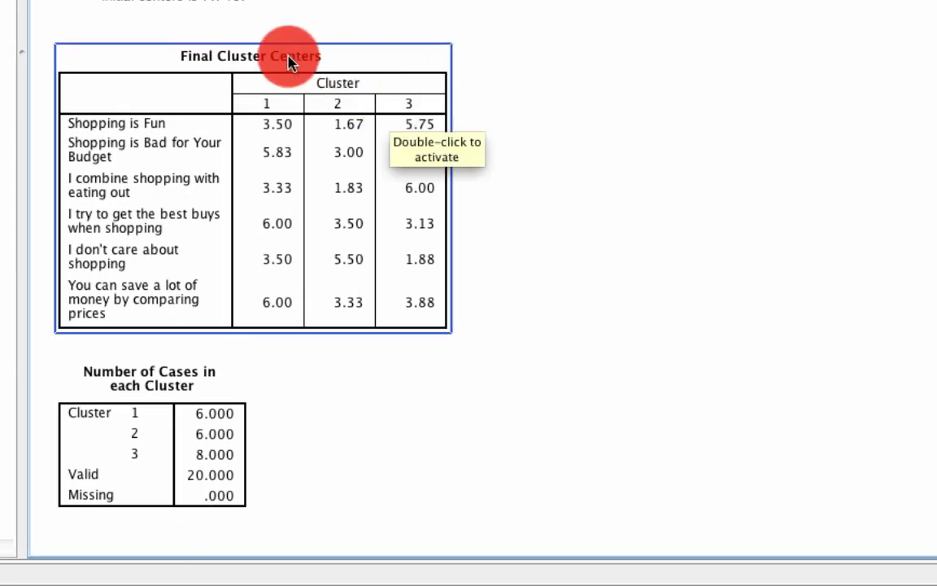
left_click(150, 54)
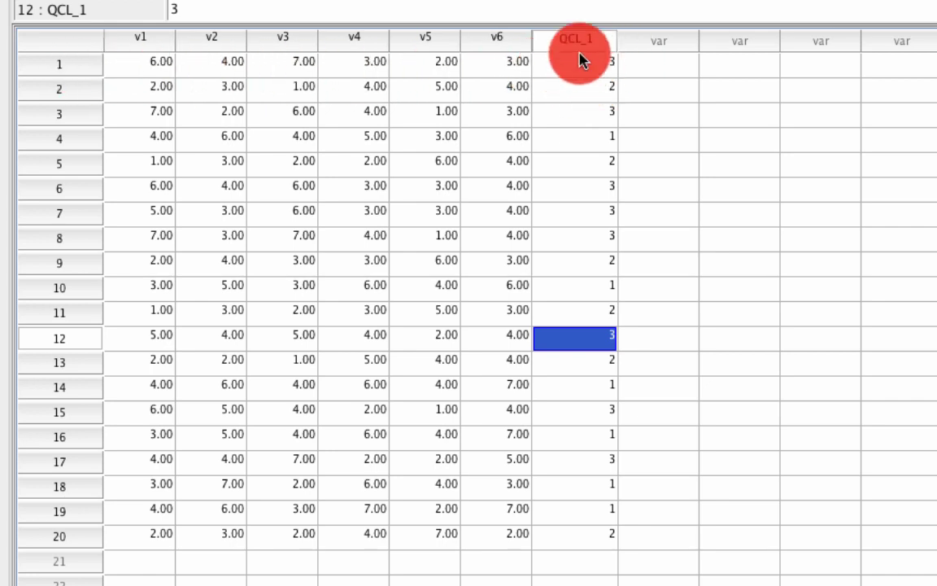
left_click(69, 91)
left_click(626, 94)
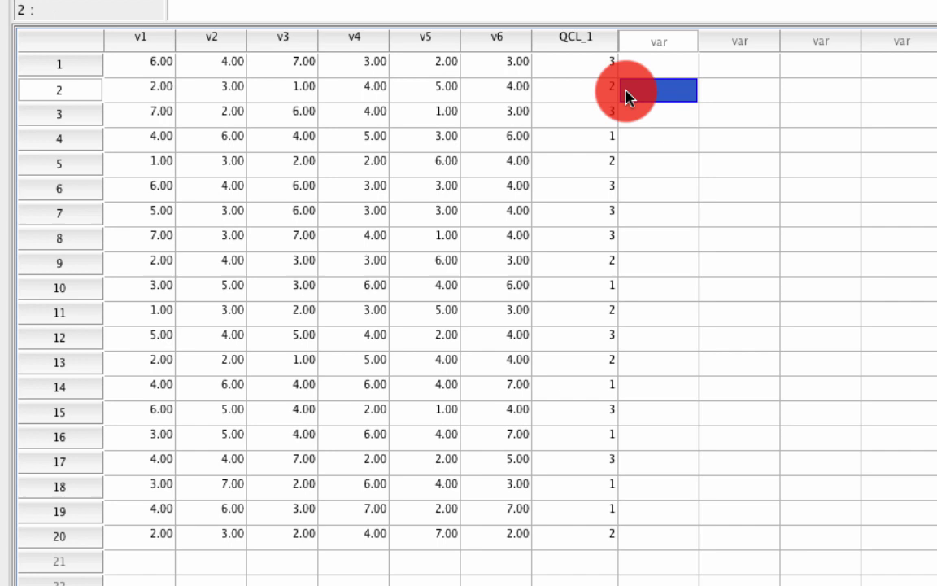
left_click(611, 93)
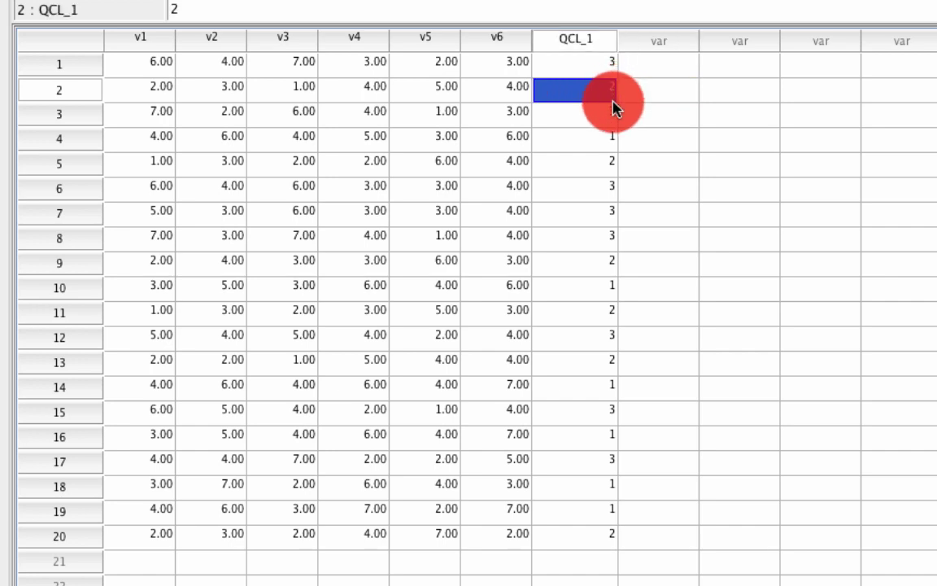
left_click(81, 411)
left_click(598, 413)
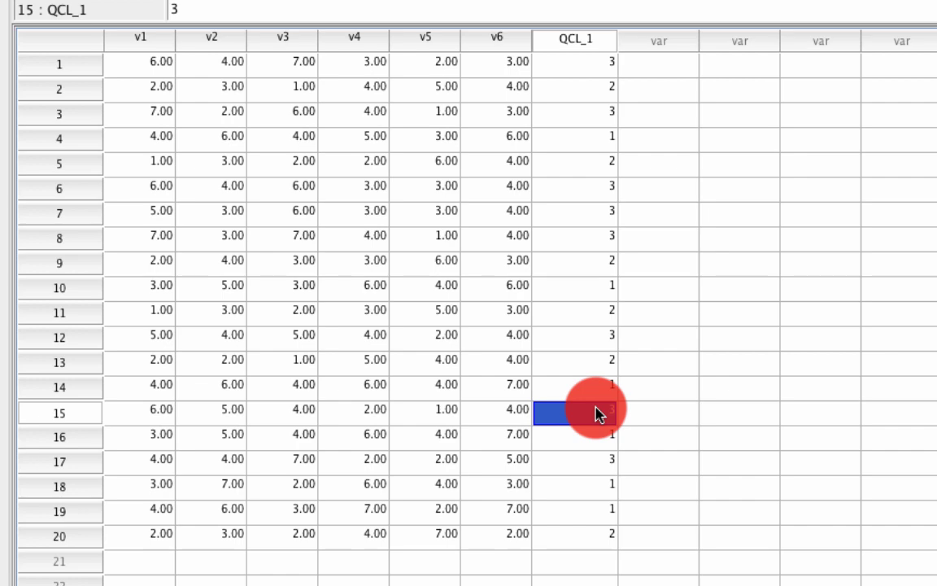
- Return to the Final Cluster Centers table showing 6, 6 and 8 cases per cluster
left_click(291, 203)
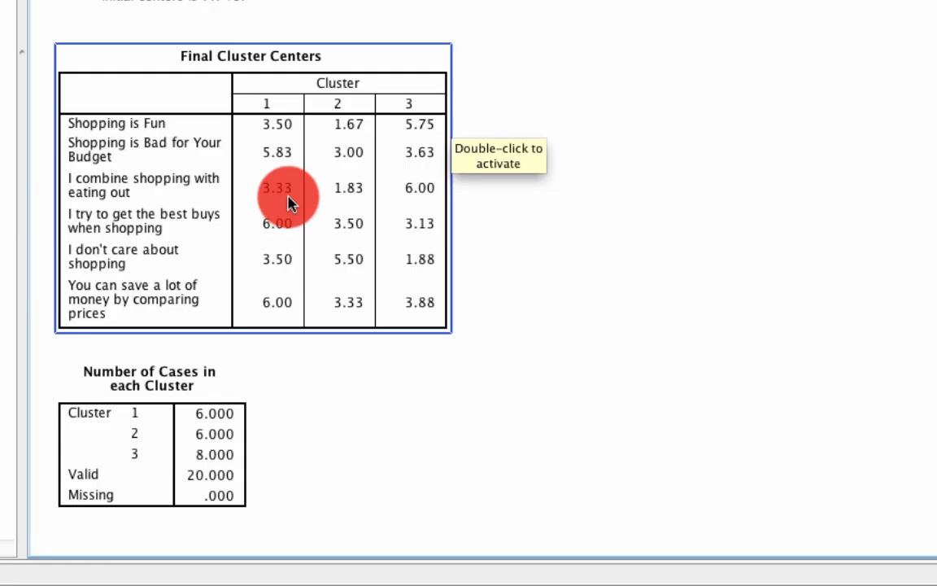